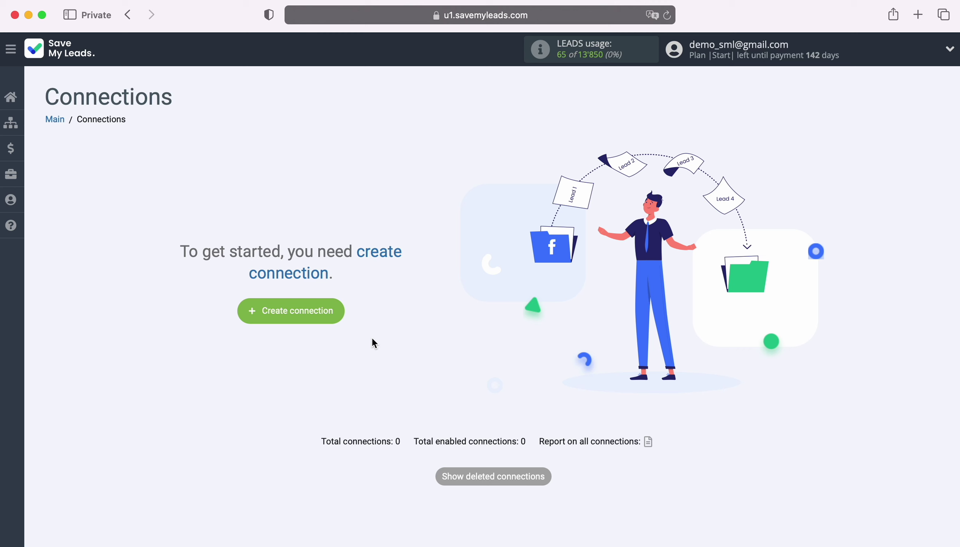
# Start a new connection with TikTok as the lead source and scroll to the ActiveCampaign destinations.
pyautogui.click(339, 309)
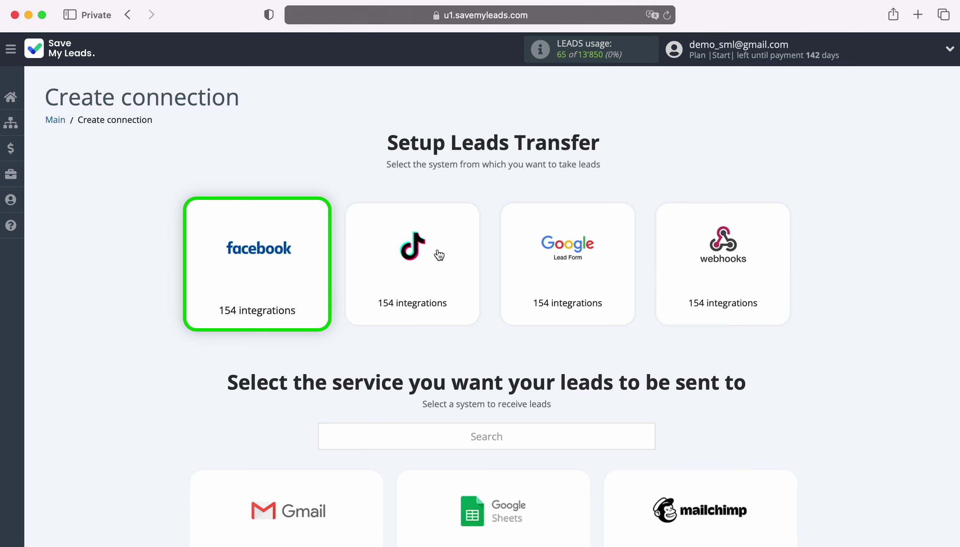
pyautogui.click(431, 272)
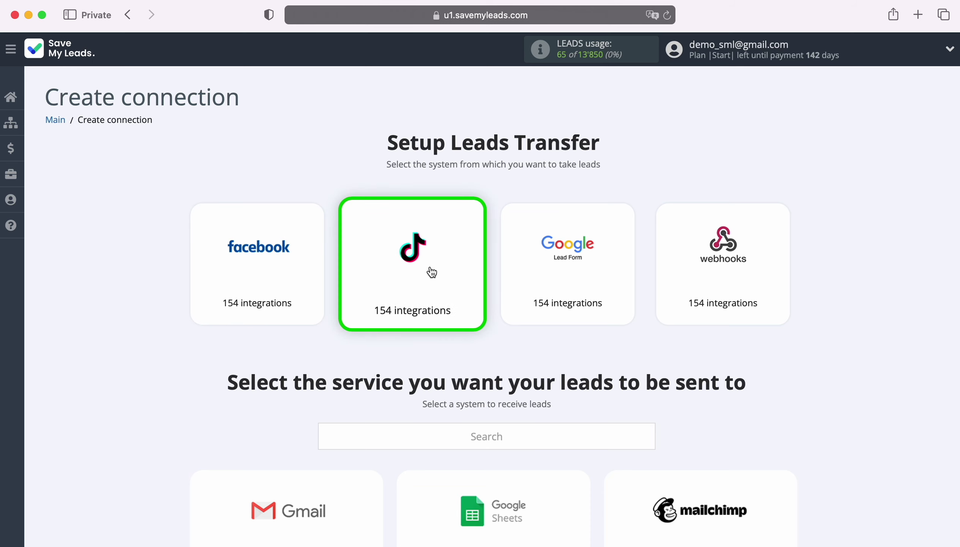
pyautogui.scroll(-6, 858, 348)
pyautogui.scroll(-6, 857, 348)
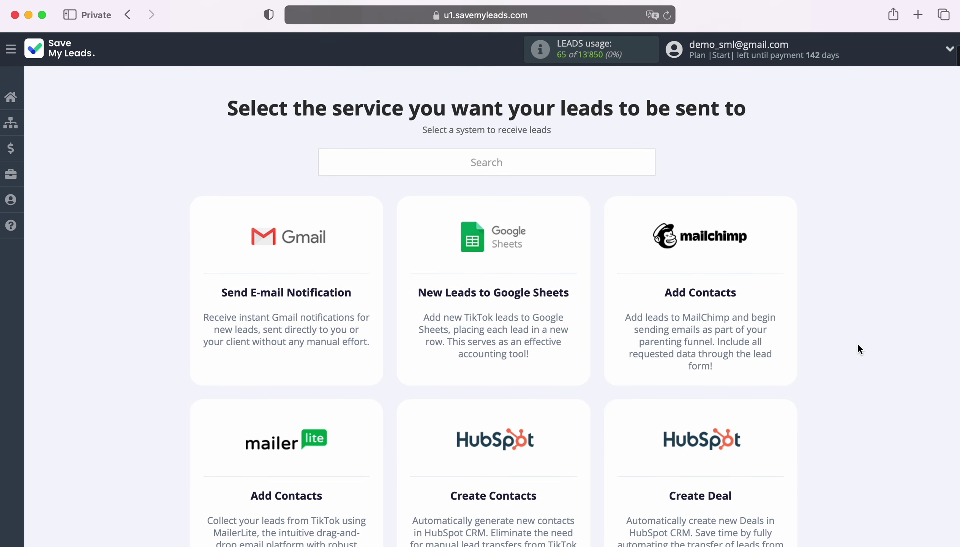
pyautogui.scroll(-6, 858, 348)
pyautogui.scroll(-11, 859, 348)
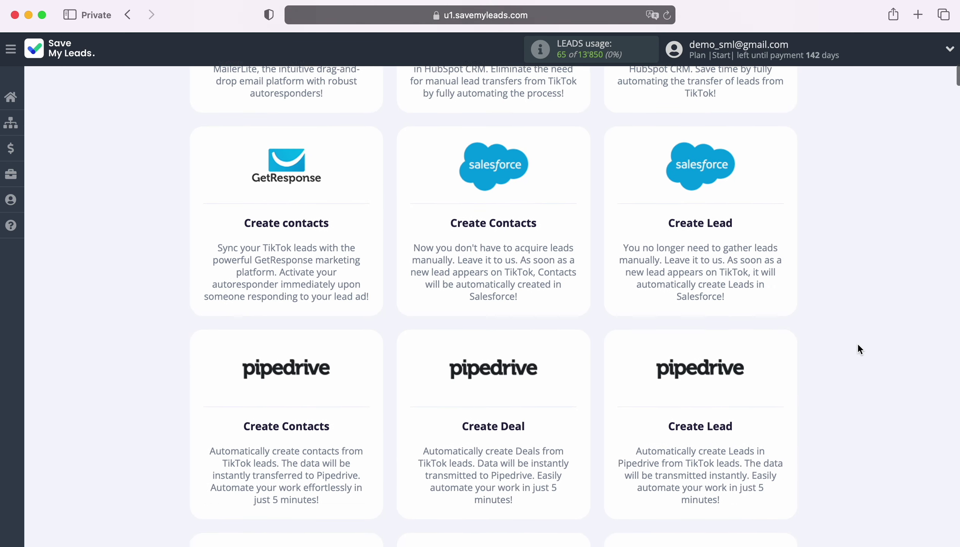
pyautogui.scroll(-12, 859, 349)
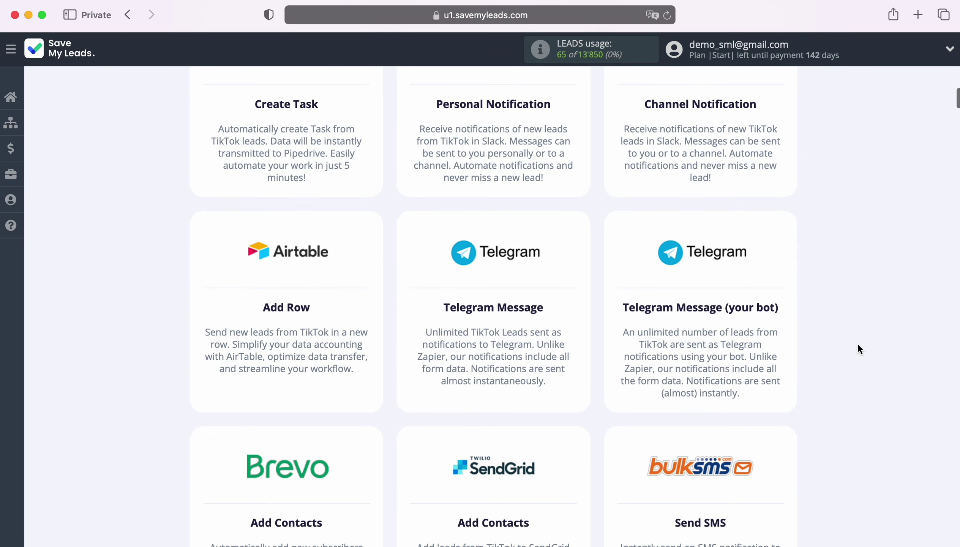
pyautogui.scroll(-3, 858, 348)
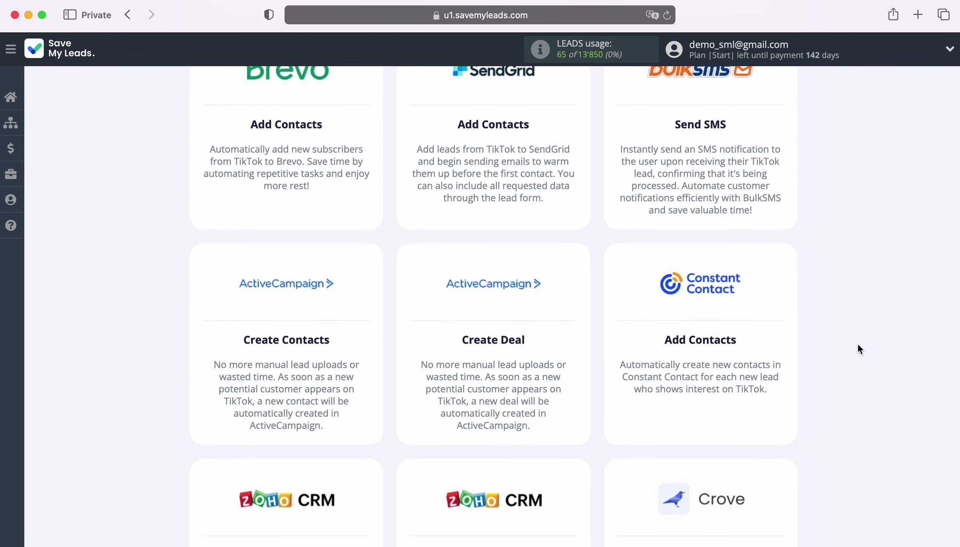
# Choose ActiveCampaign Create Deal, log in to TikTok For Business with the account e-mail and password, and grant permissions.
pyautogui.click(488, 314)
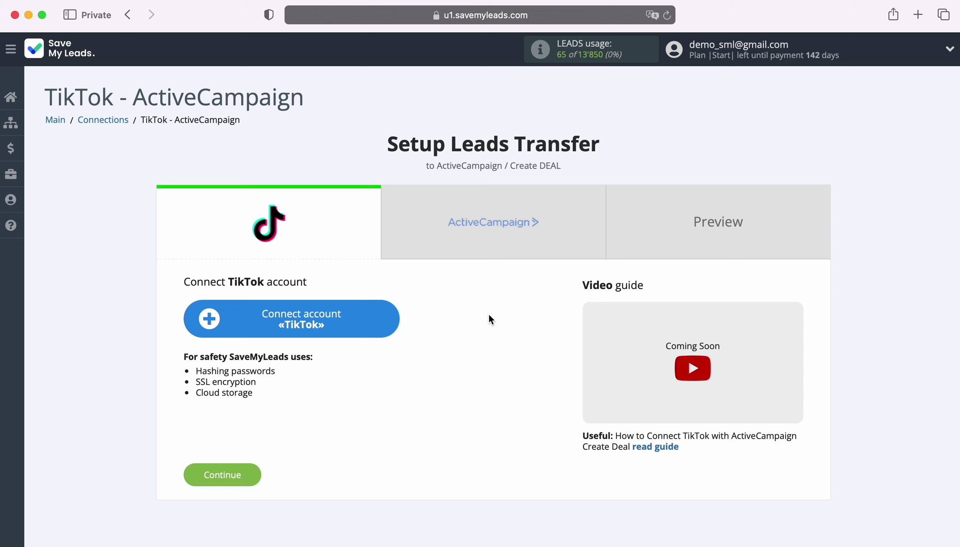
pyautogui.click(393, 319)
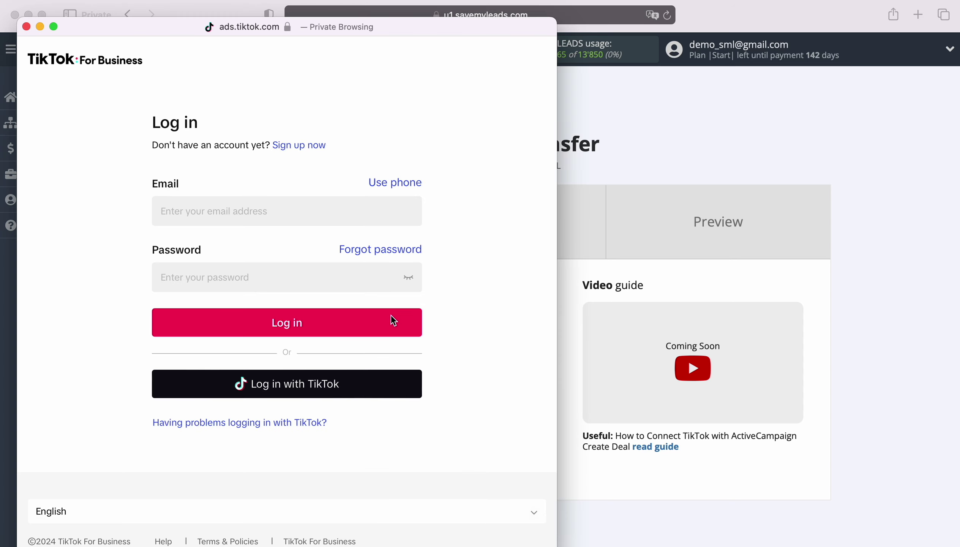
pyautogui.click(273, 211)
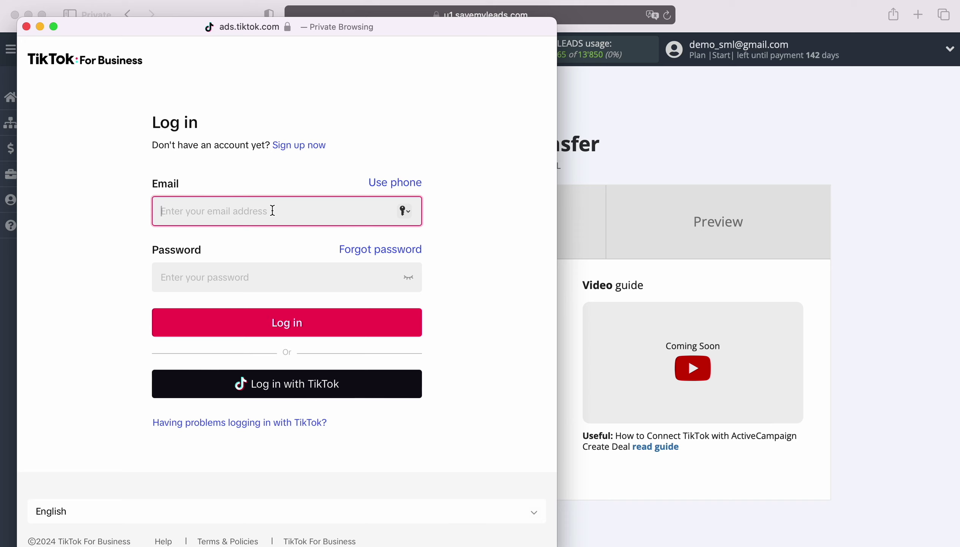
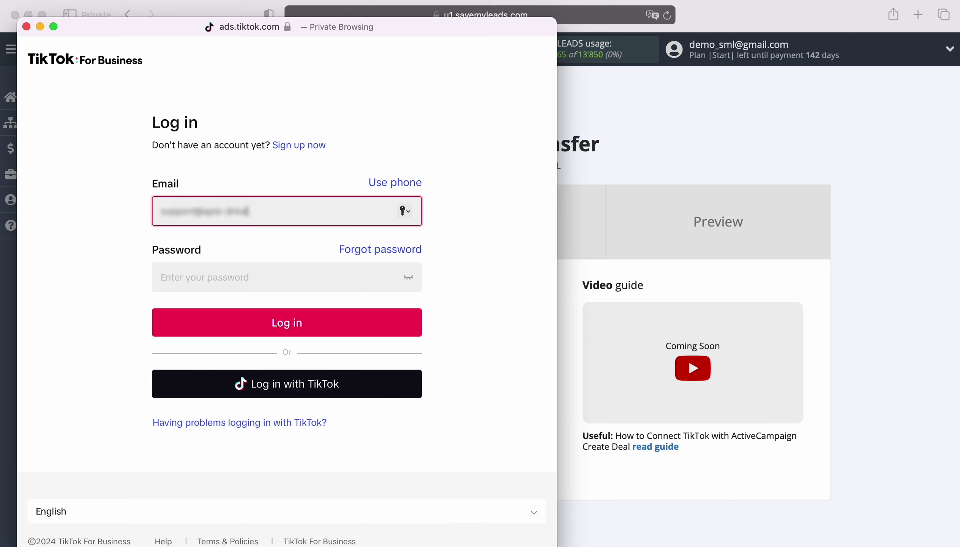
pyautogui.press('Tab')
pyautogui.write('••••••••••••')
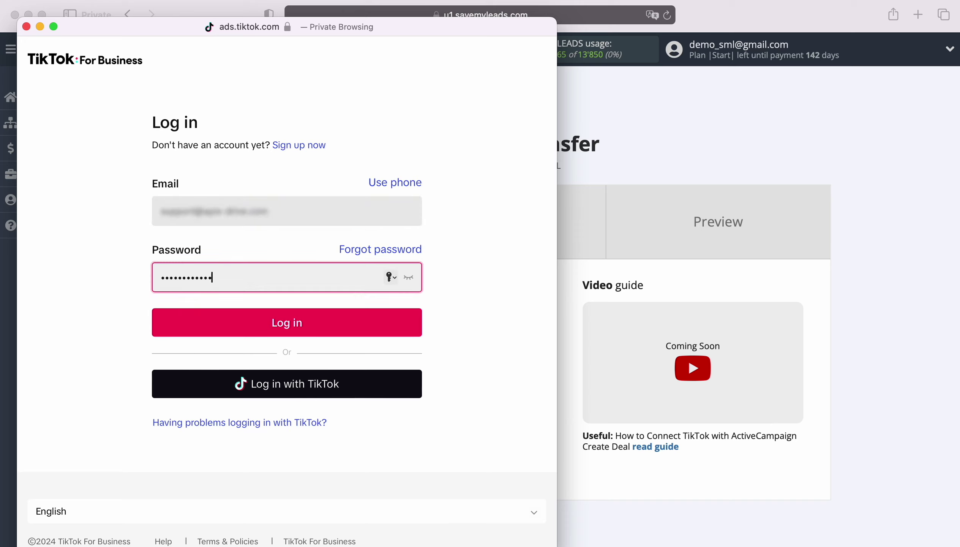
pyautogui.press('Return')
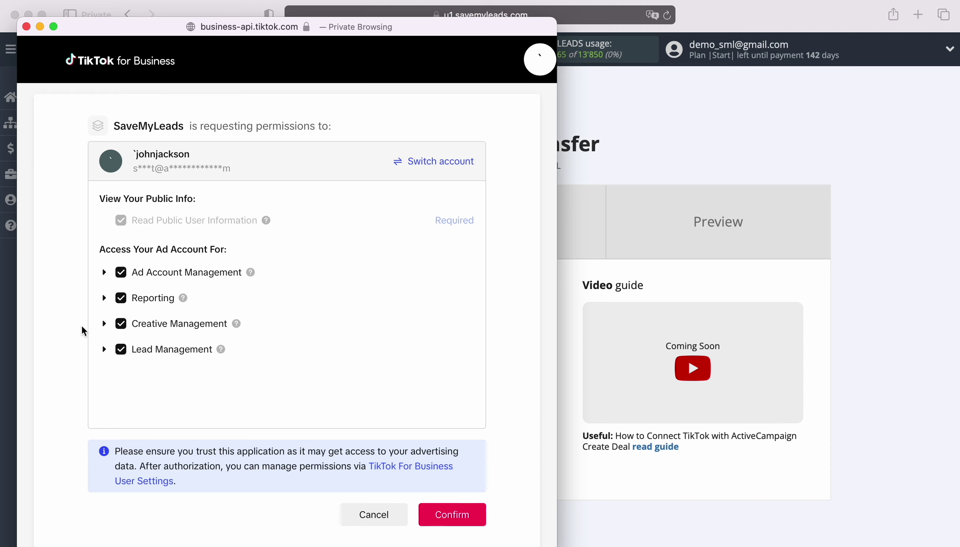
pyautogui.click(455, 517)
# Select the connected TikTok account, advertising account Tik-Tok Page and lead form page Form 1.
pyautogui.click(303, 328)
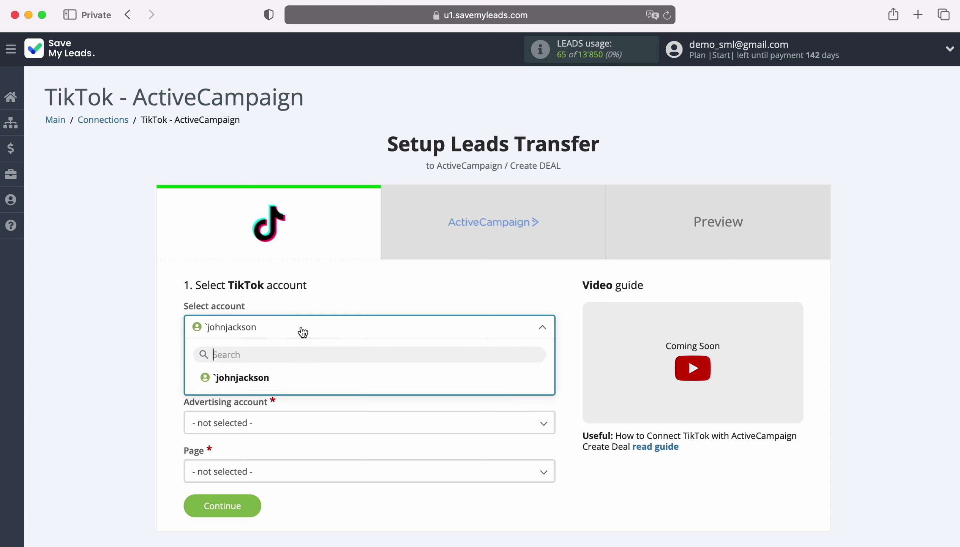
pyautogui.click(258, 388)
pyautogui.scroll(-5, 261, 375)
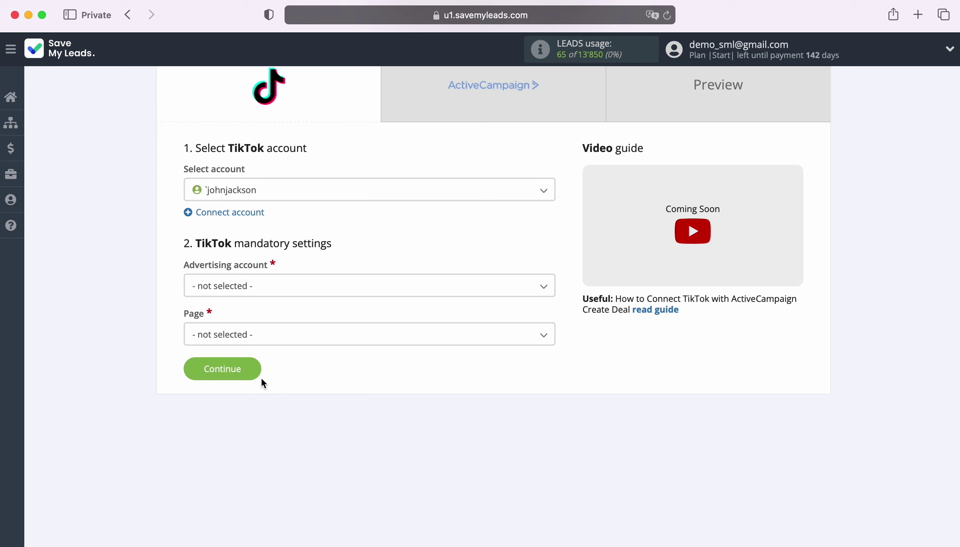
pyautogui.click(274, 294)
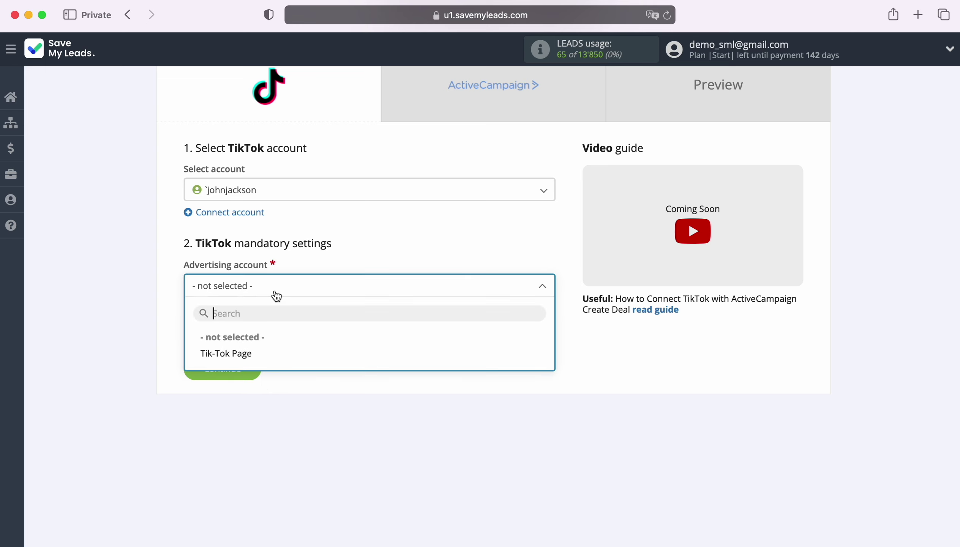
pyautogui.click(251, 353)
pyautogui.click(264, 341)
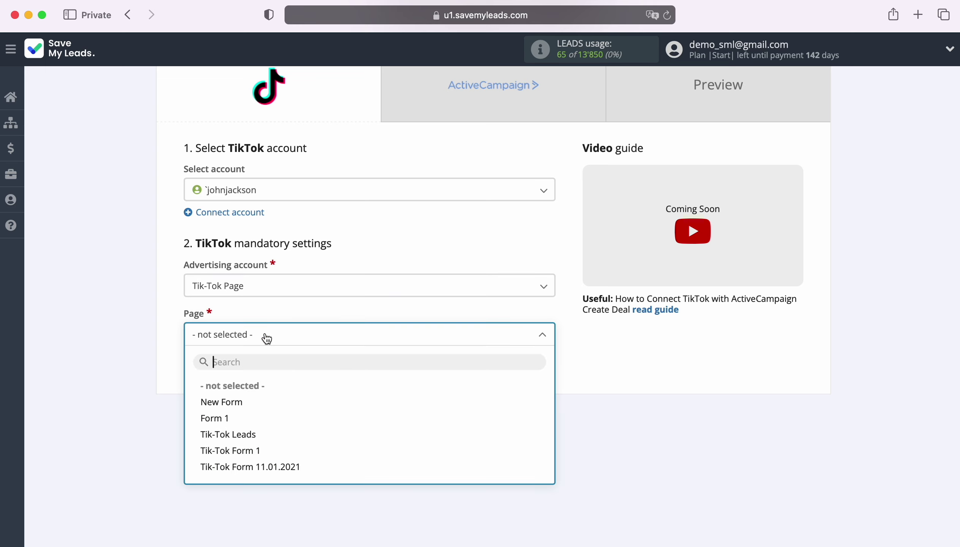
pyautogui.click(223, 417)
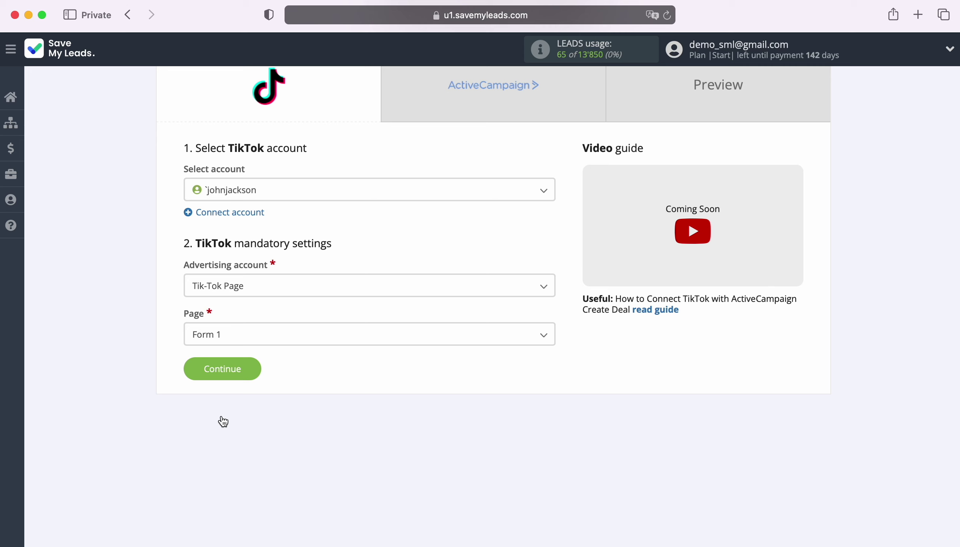
# Save the TikTok settings and begin connecting an ActiveCampaign account.
pyautogui.click(253, 369)
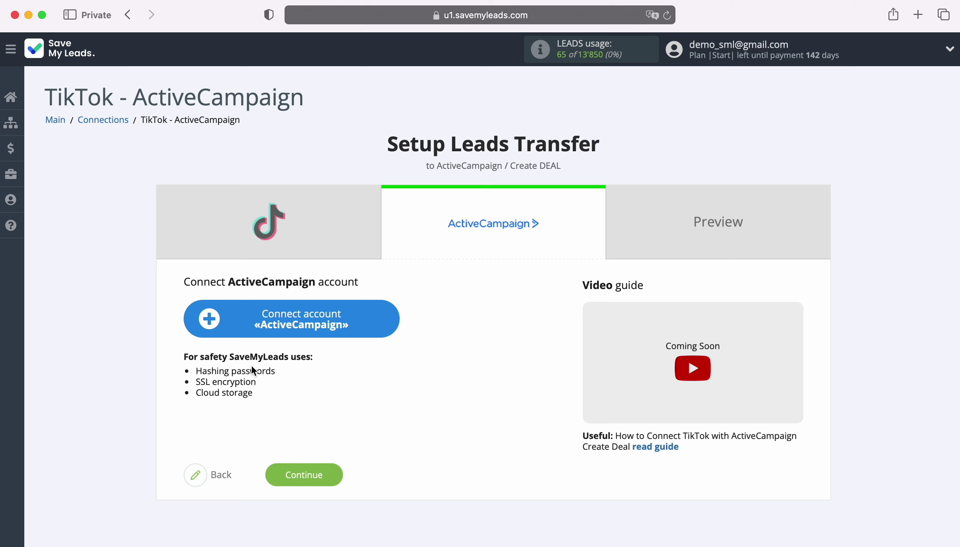
pyautogui.click(388, 318)
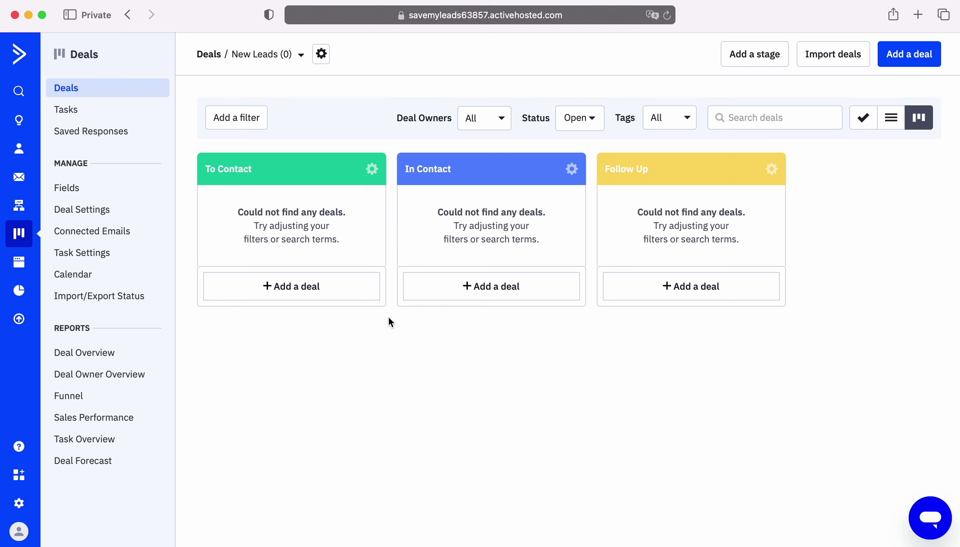
# Copy the API URL from ActiveCampaign's Developer settings and return to SaveMyLeads.
pyautogui.click(19, 503)
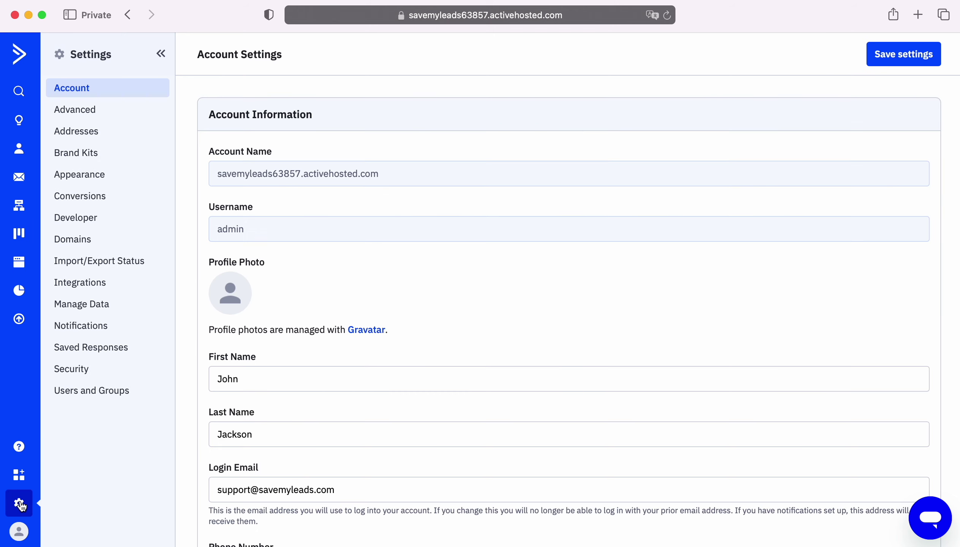
pyautogui.click(85, 217)
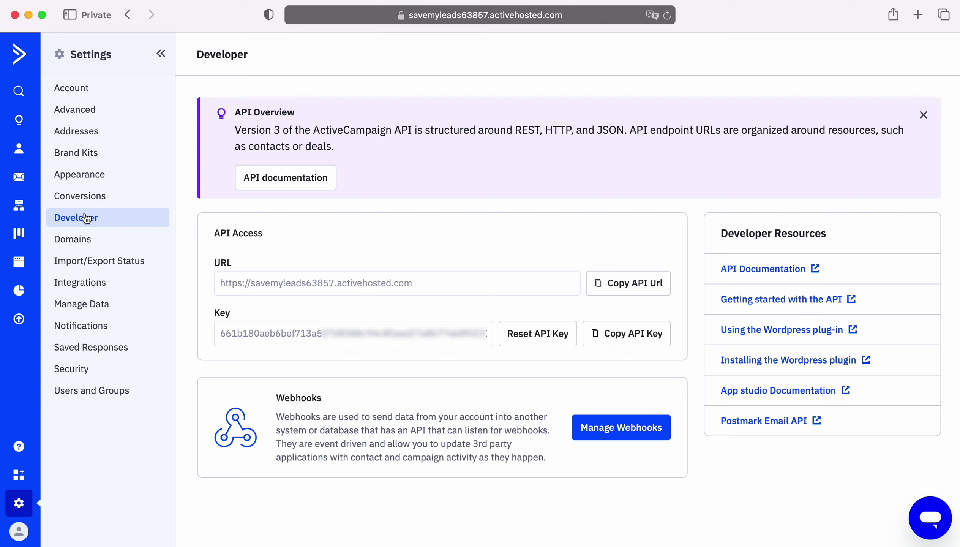
pyautogui.click(605, 290)
pyautogui.press('super+grave')
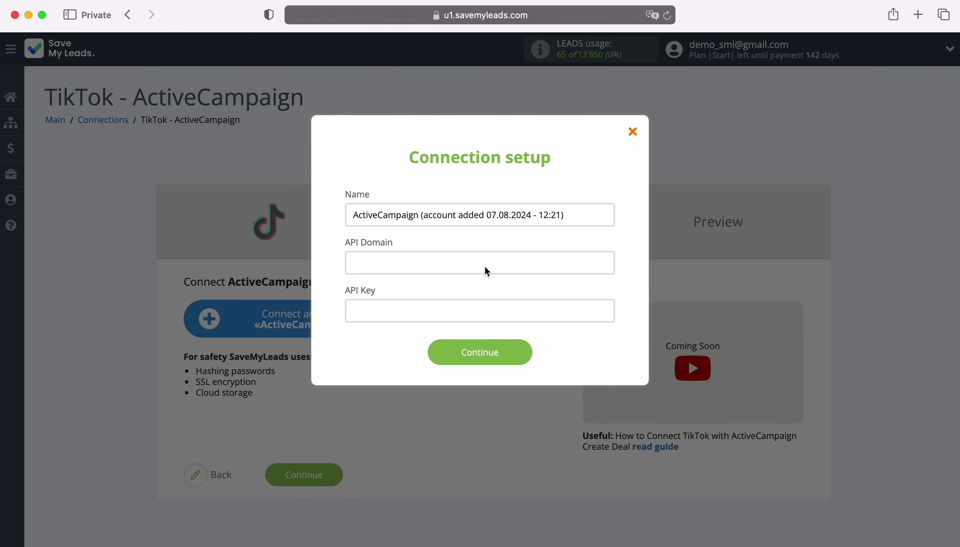
# Paste the ActiveCampaign API URL into API Domain and the copied API key into API Key.
pyautogui.rightClick(484, 265)
pyautogui.click(505, 303)
pyautogui.press('super+grave')
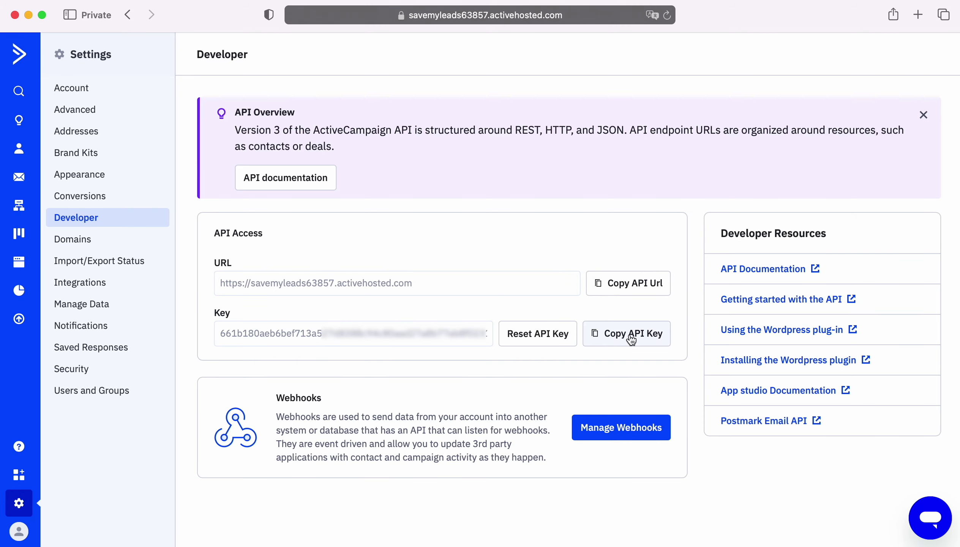
pyautogui.click(626, 335)
pyautogui.press('super+grave')
pyautogui.rightClick(449, 315)
pyautogui.click(469, 351)
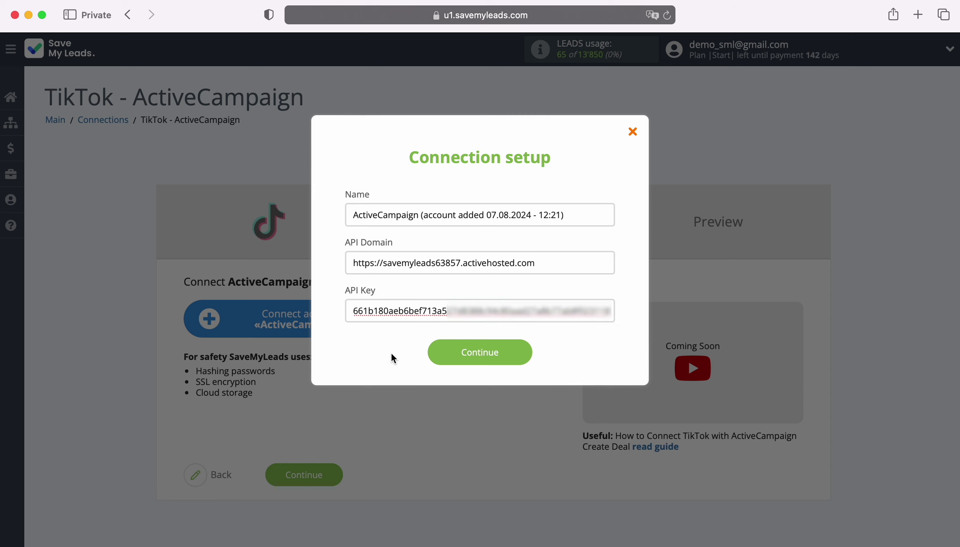
# Save the ActiveCampaign connection and select the newly added account.
pyautogui.click(521, 347)
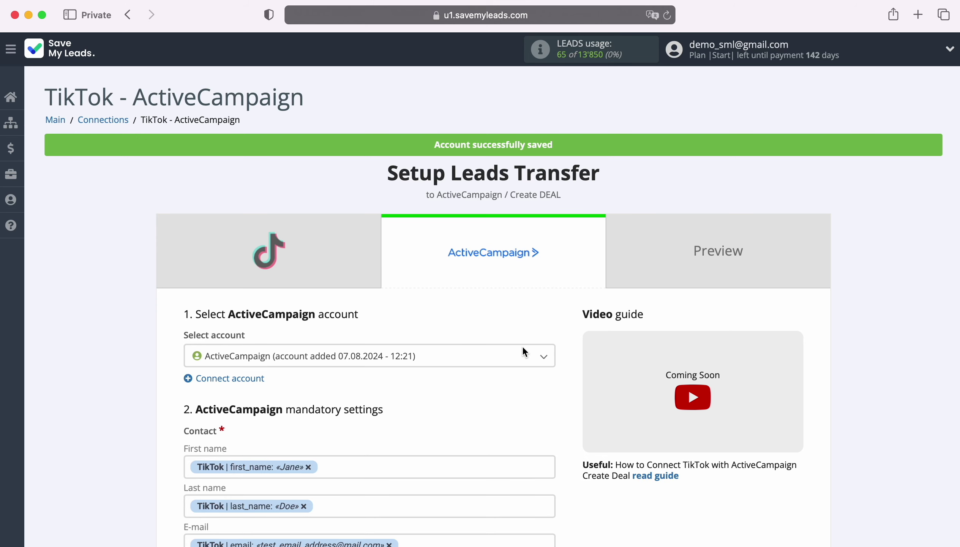
pyautogui.click(441, 362)
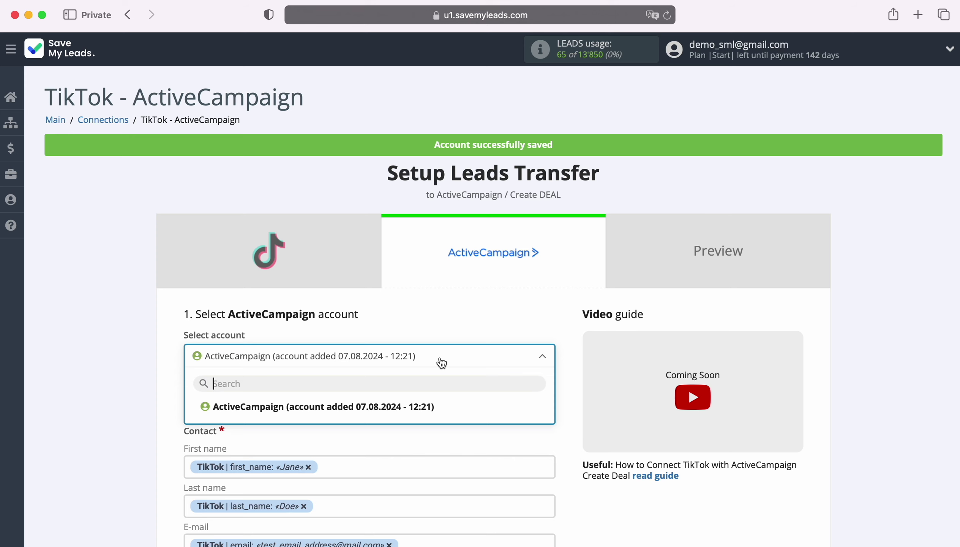
pyautogui.click(432, 407)
pyautogui.scroll(-5, 431, 406)
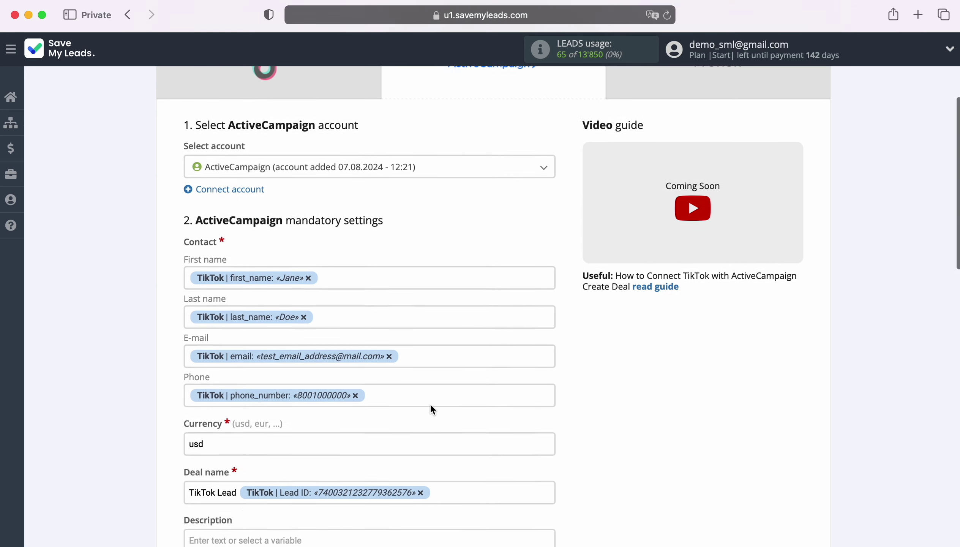
pyautogui.scroll(-1, 430, 403)
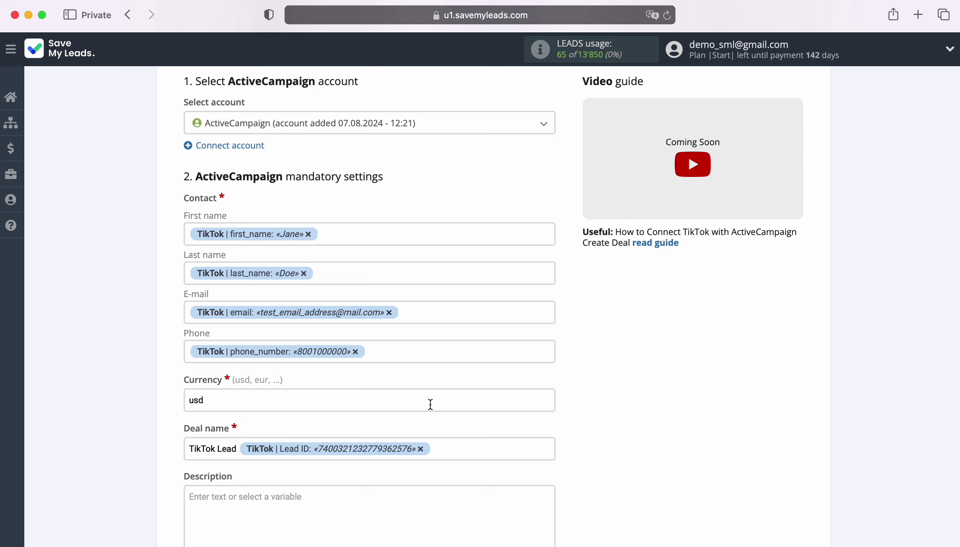
# Fill the deal's First name and Last name fields from the TikTok lead variables.
pyautogui.click(328, 229)
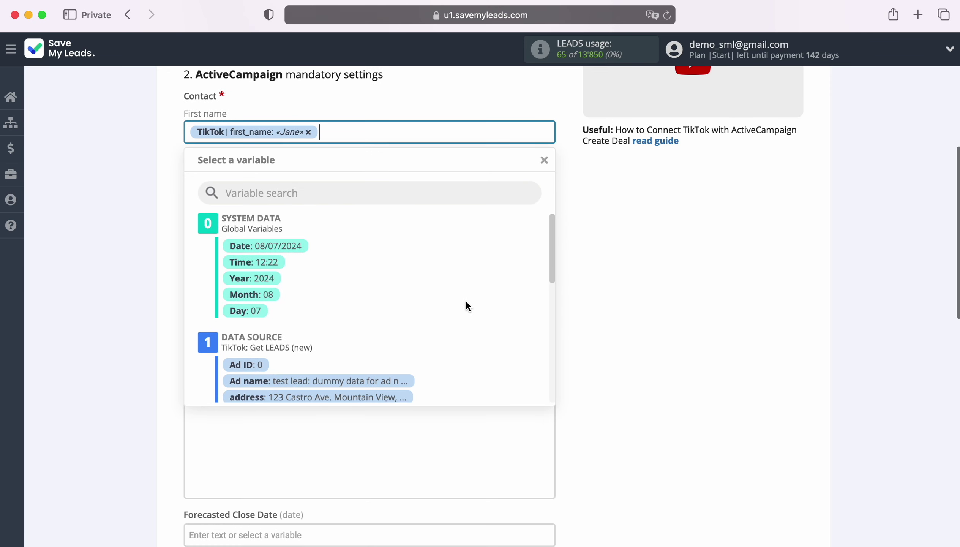
pyautogui.scroll(-10, 466, 306)
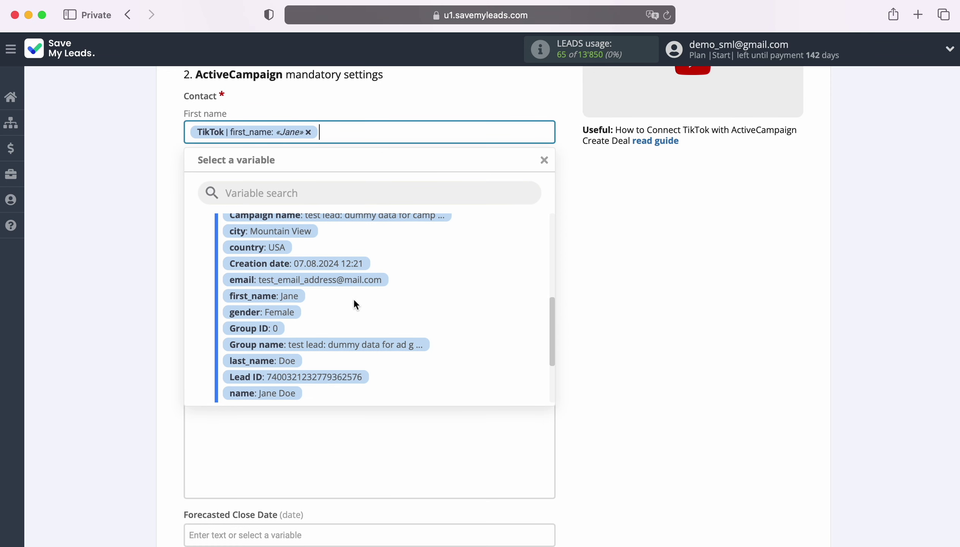
pyautogui.click(583, 255)
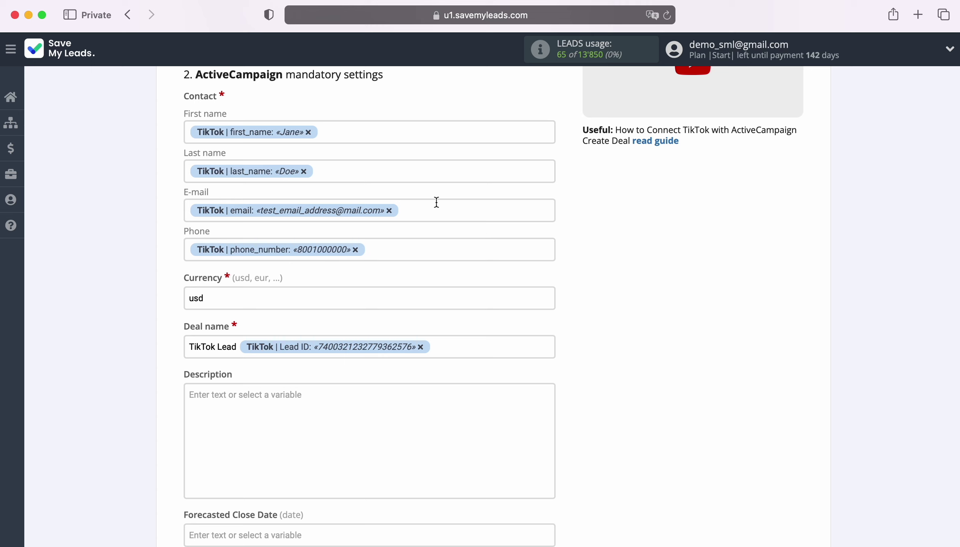
pyautogui.click(377, 171)
pyautogui.scroll(-4, 414, 322)
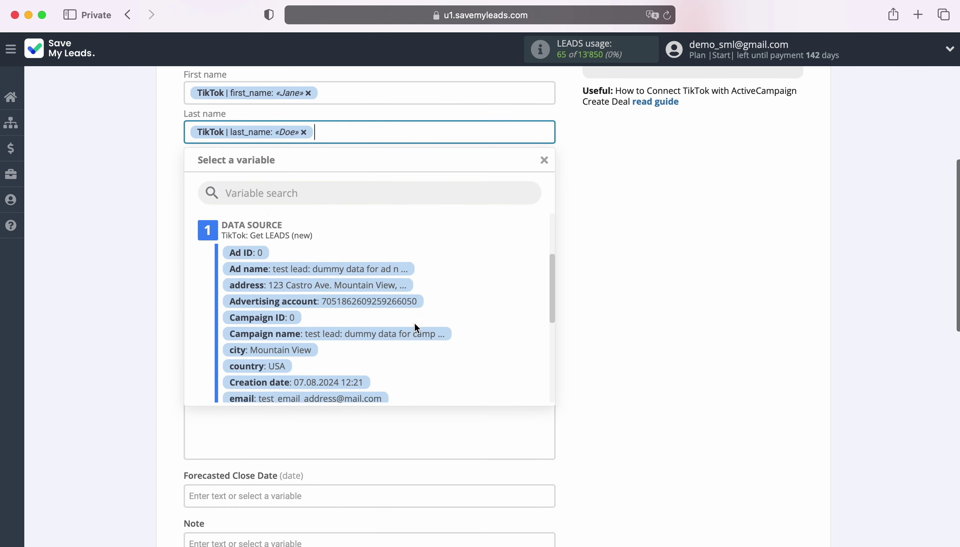
pyautogui.scroll(-4, 413, 321)
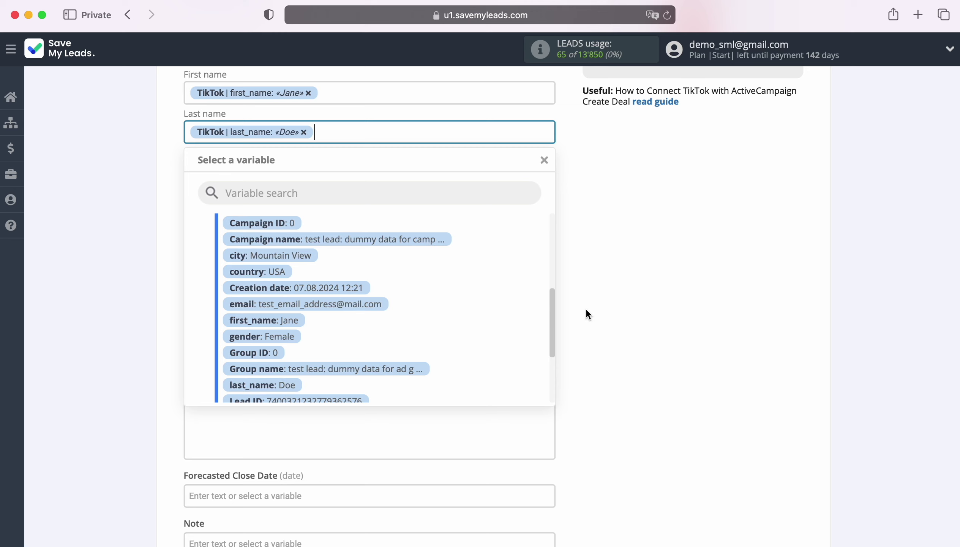
pyautogui.click(616, 301)
# Set the deal Currency to usd.
pyautogui.scroll(-3, 616, 301)
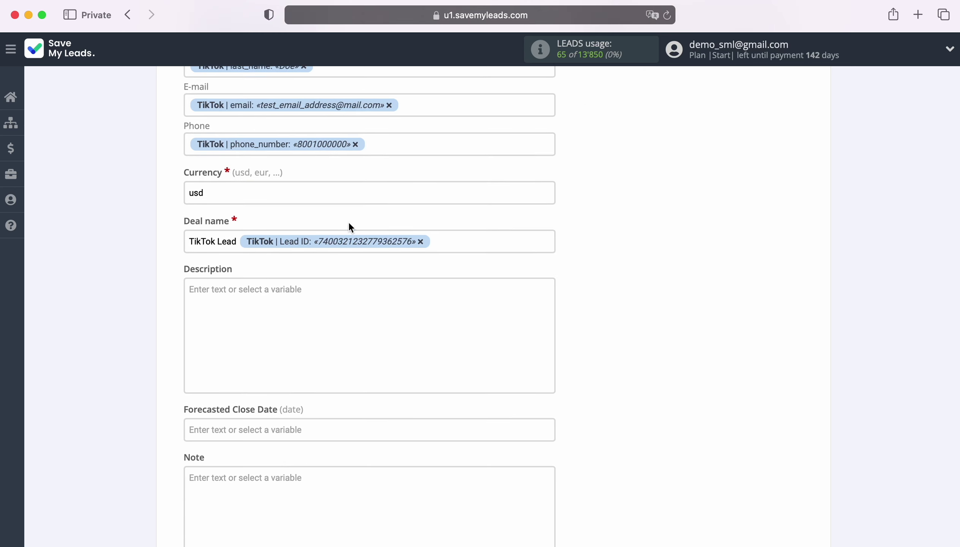
pyautogui.click(289, 193)
pyautogui.scroll(-3, 289, 193)
pyautogui.doubleClick(216, 136)
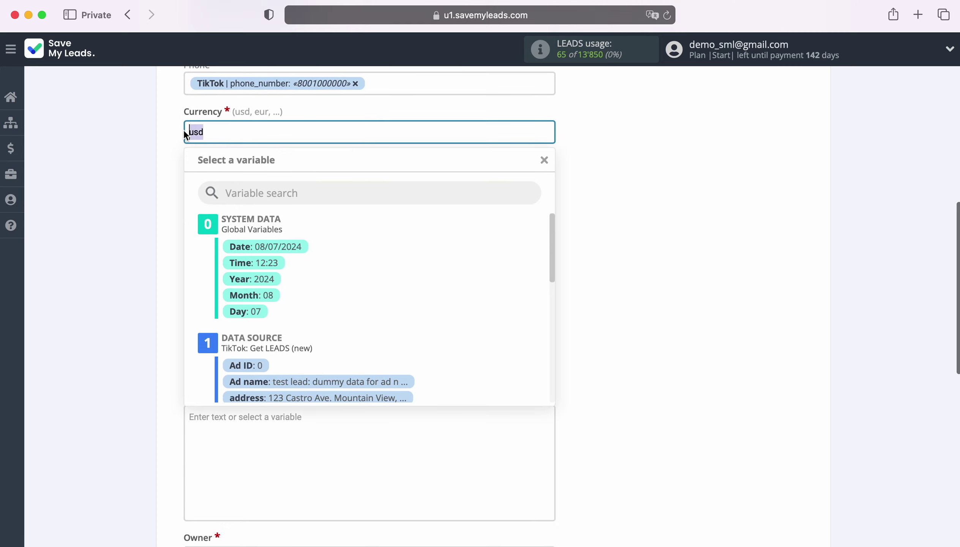
pyautogui.click(208, 131)
pyautogui.click(118, 148)
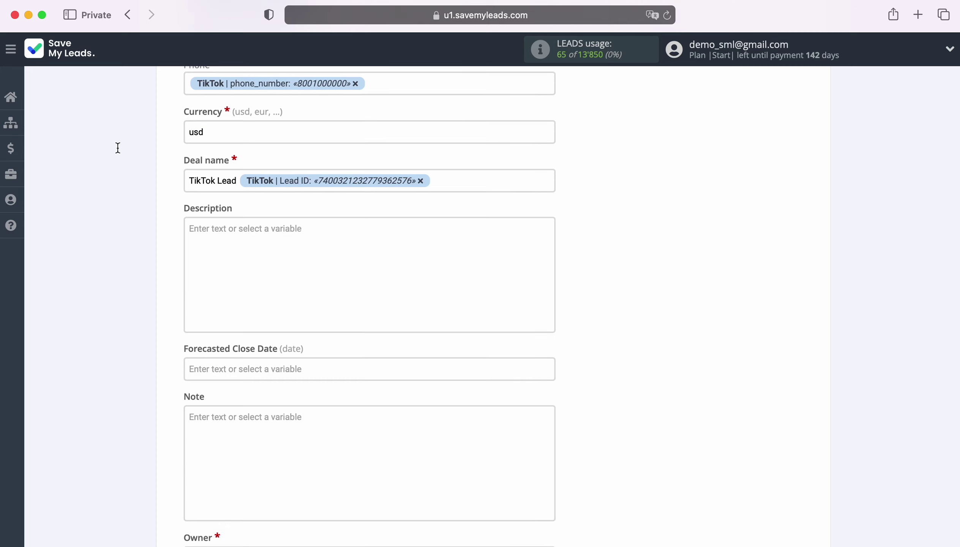
pyautogui.scroll(-8, 576, 270)
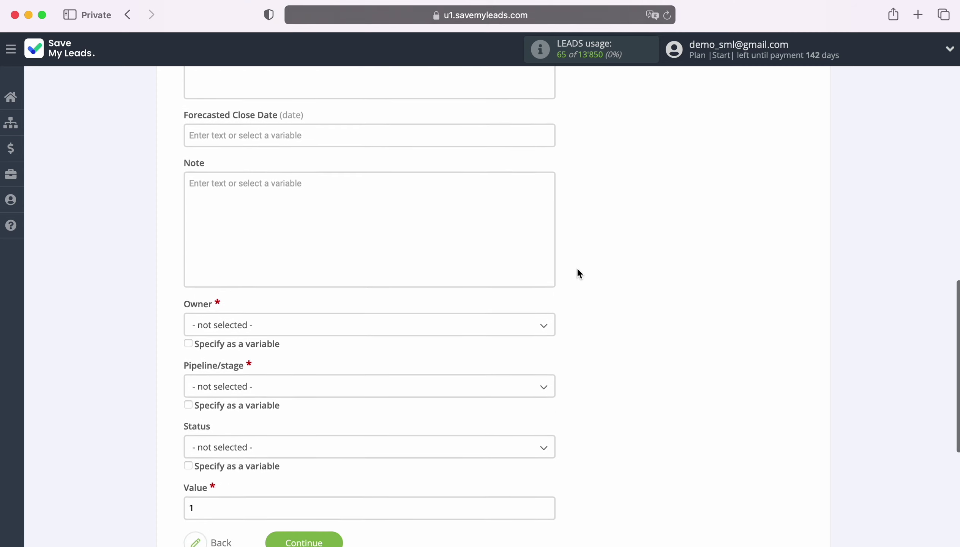
# Set Owner to admin, Pipeline/stage New Leads: To Contact, Status Open and Value 100.
pyautogui.click(252, 250)
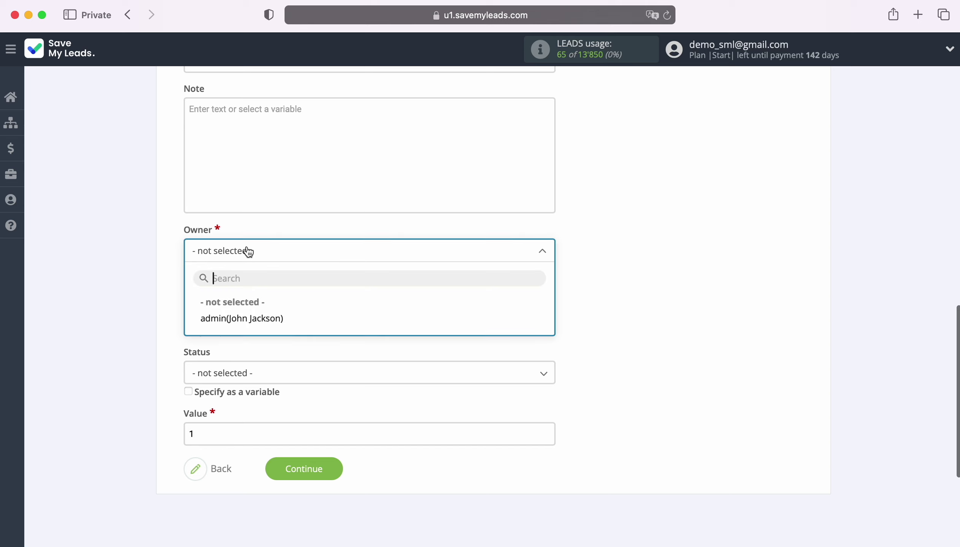
pyautogui.click(256, 325)
pyautogui.click(253, 315)
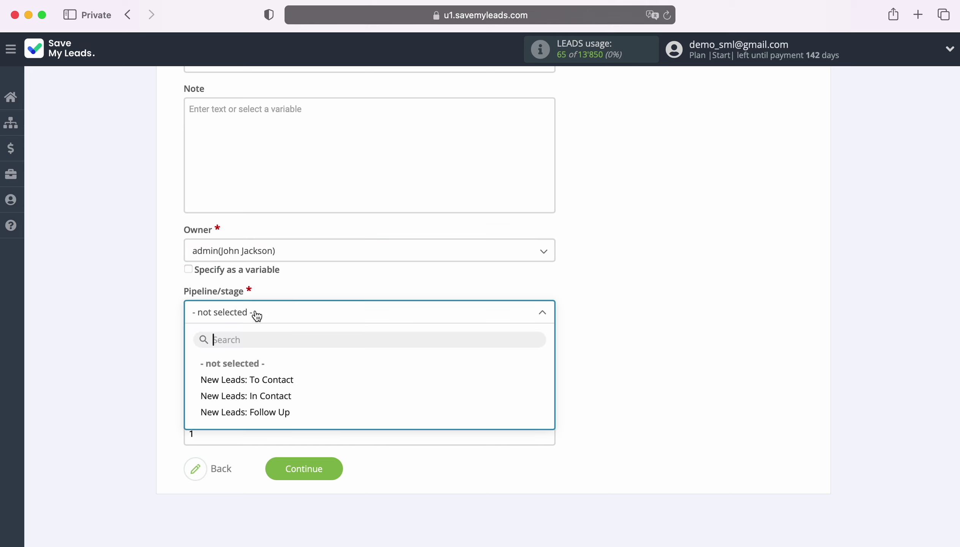
pyautogui.click(266, 386)
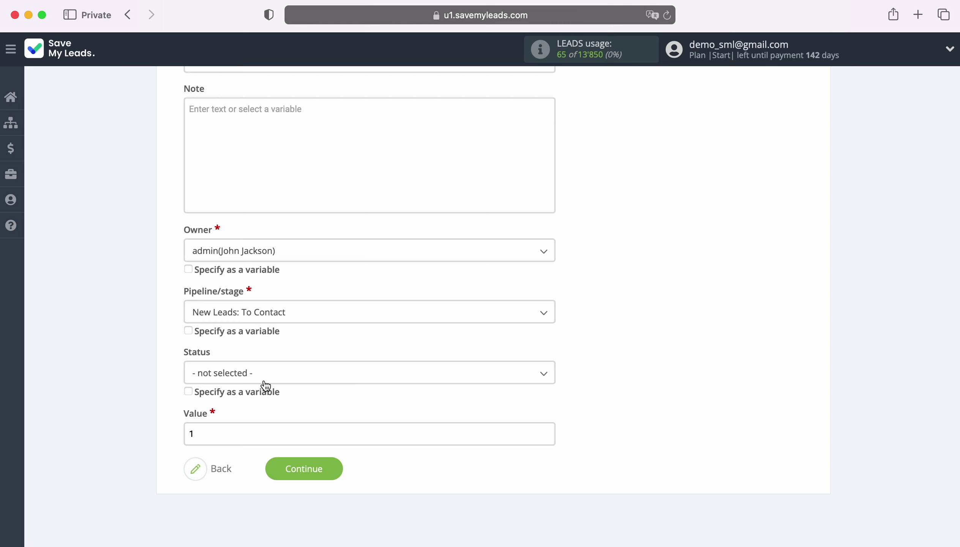
pyautogui.click(261, 378)
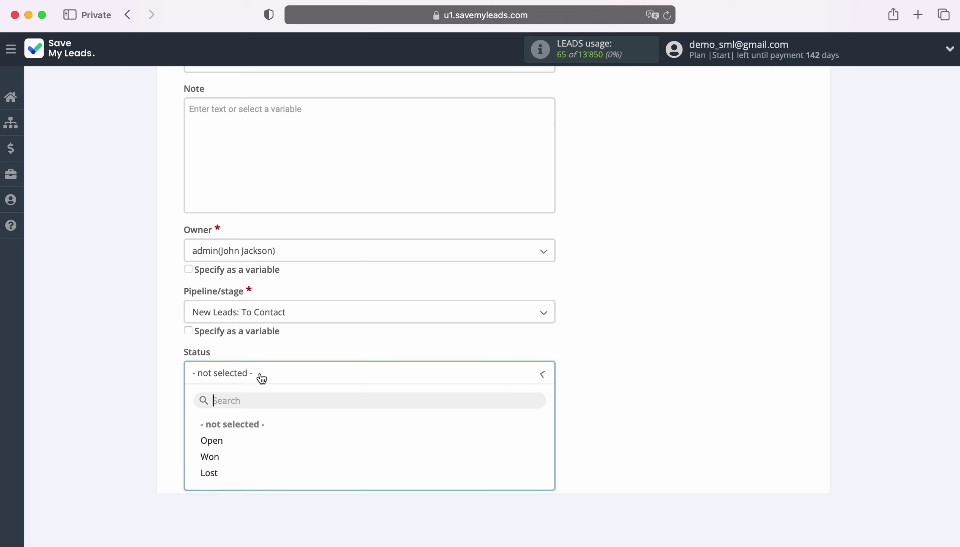
pyautogui.click(215, 440)
pyautogui.click(216, 436)
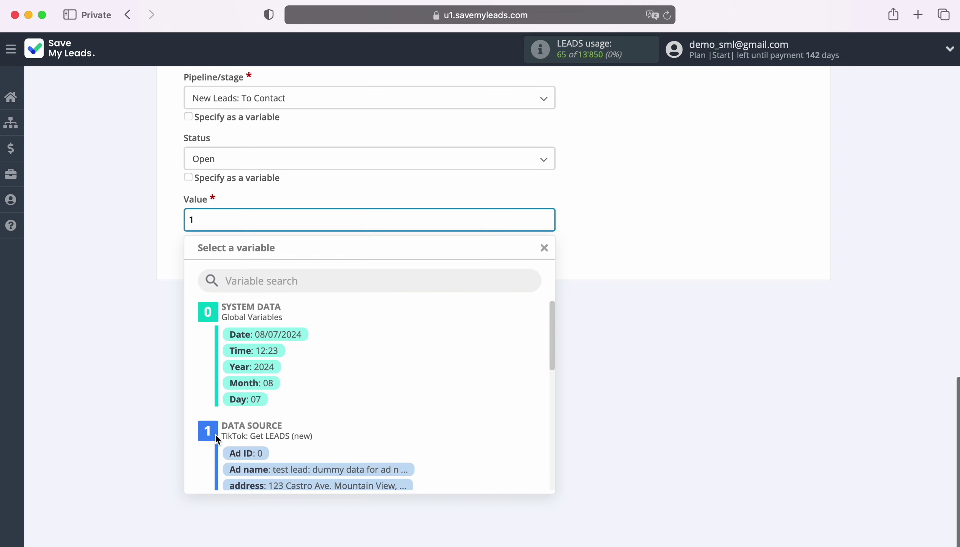
pyautogui.write('00')
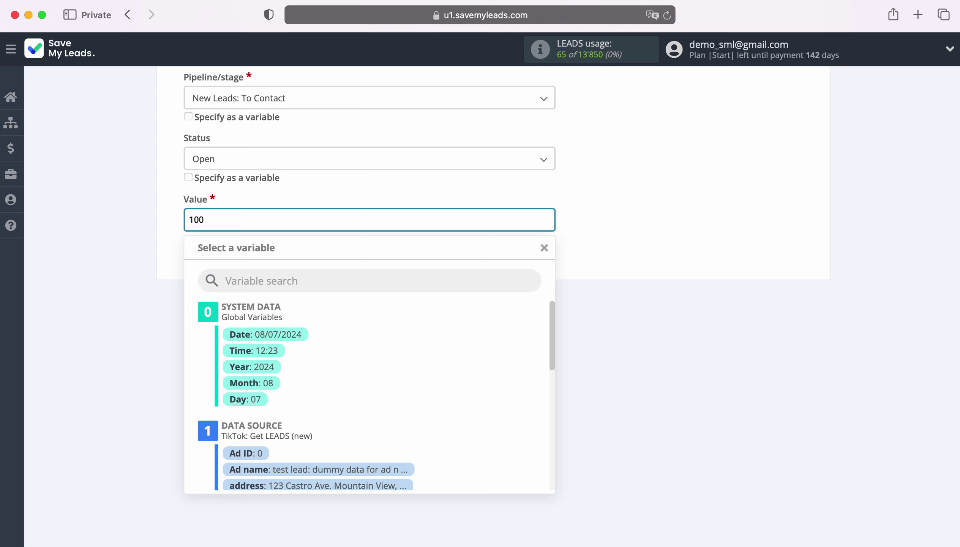
pyautogui.click(104, 343)
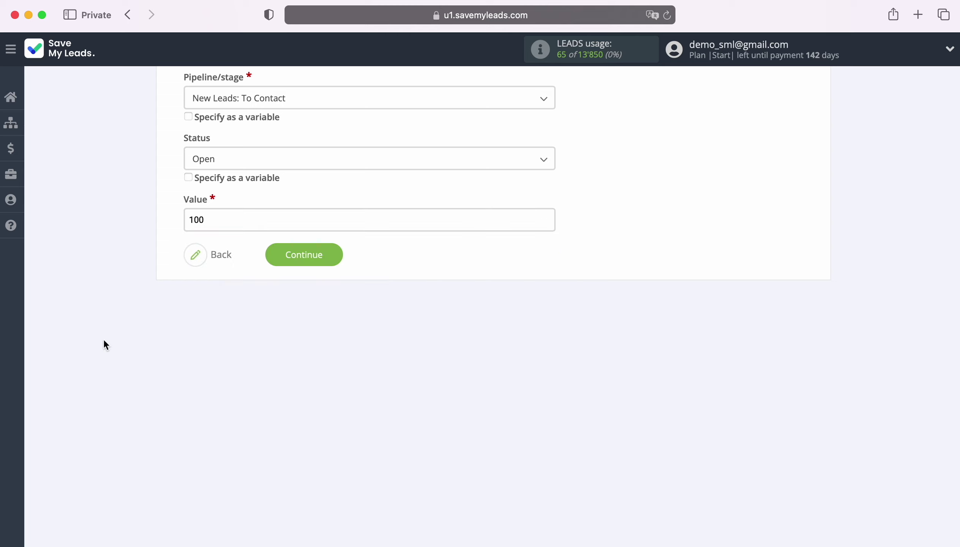
# Save the field mapping and send test deal data to ActiveCampaign from the preview.
pyautogui.click(333, 251)
pyautogui.scroll(-5, 879, 306)
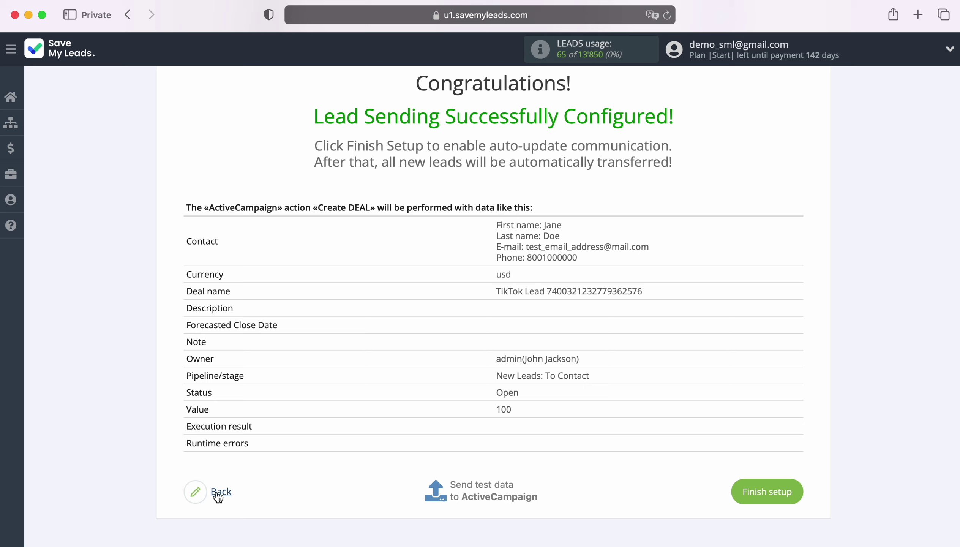
pyautogui.click(481, 488)
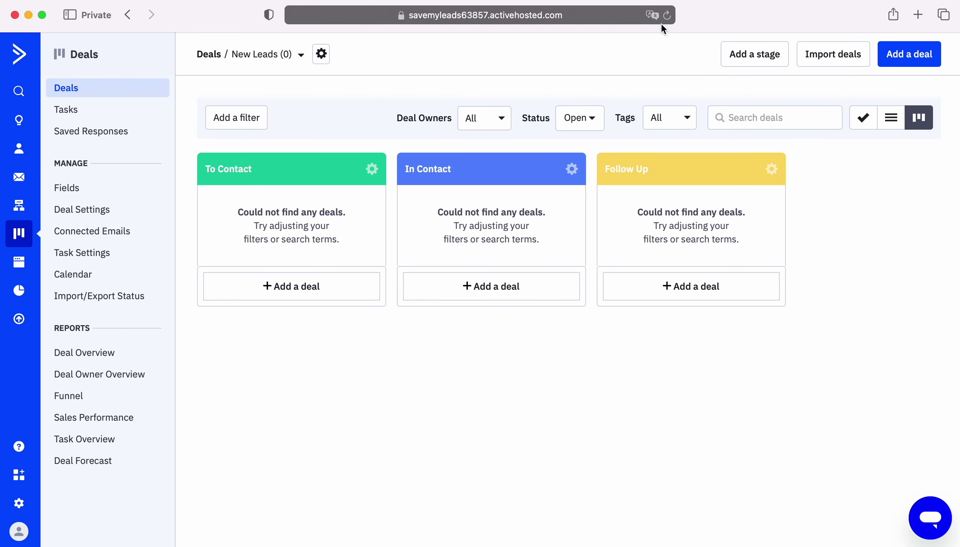
# Reload ActiveCampaign's Deals board and open the $100 TikTok Lead test deal.
pyautogui.click(666, 15)
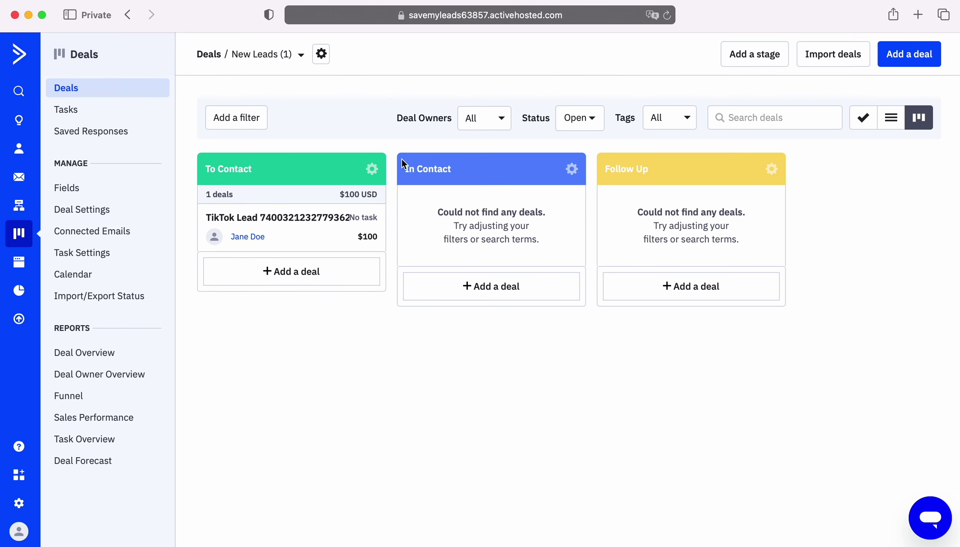
pyautogui.click(299, 218)
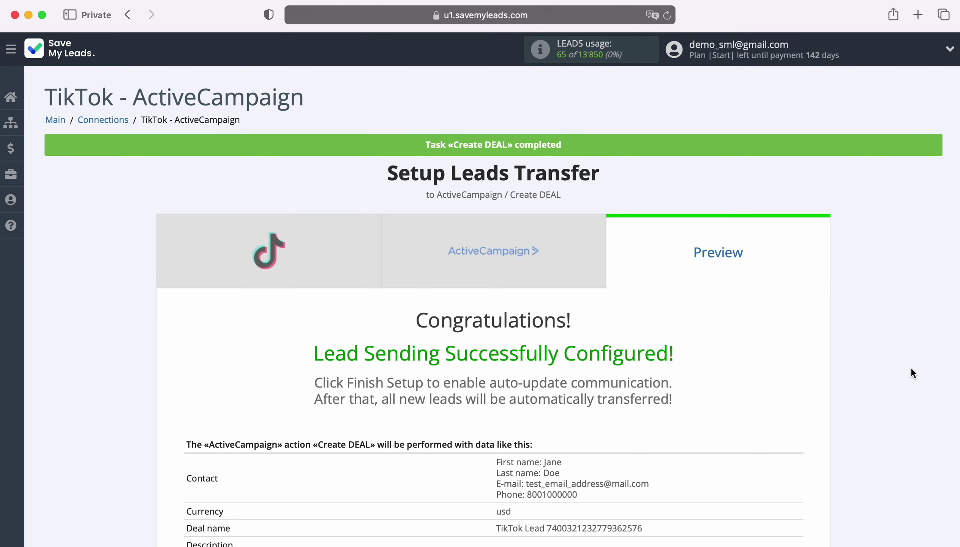
# Finish the TikTok - ActiveCampaign setup so the connection is listed with auto update on.
pyautogui.scroll(-5, 909, 367)
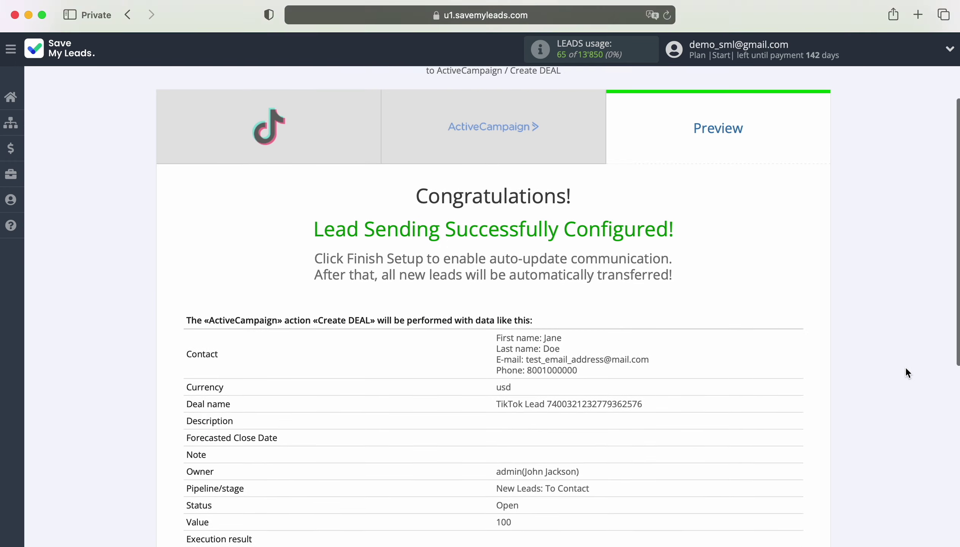
pyautogui.scroll(-1, 897, 367)
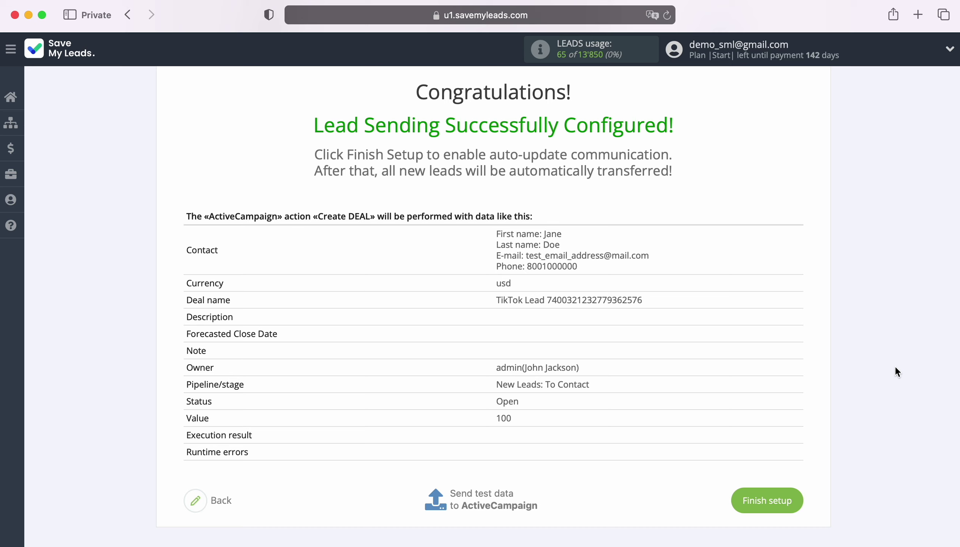
pyautogui.click(792, 492)
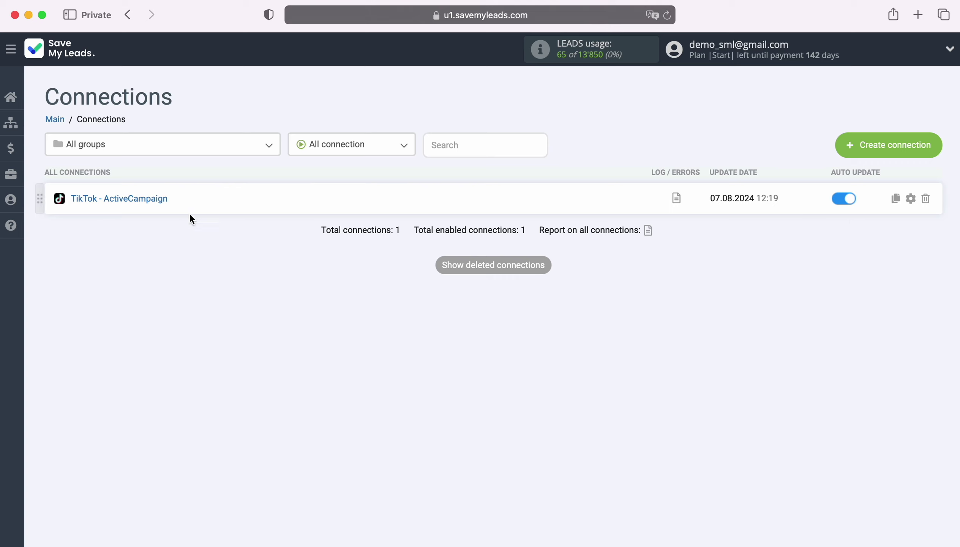
# Rename the connection to 'TikTok - ActiveCampaign New Leads' in its settings and save.
pyautogui.click(911, 198)
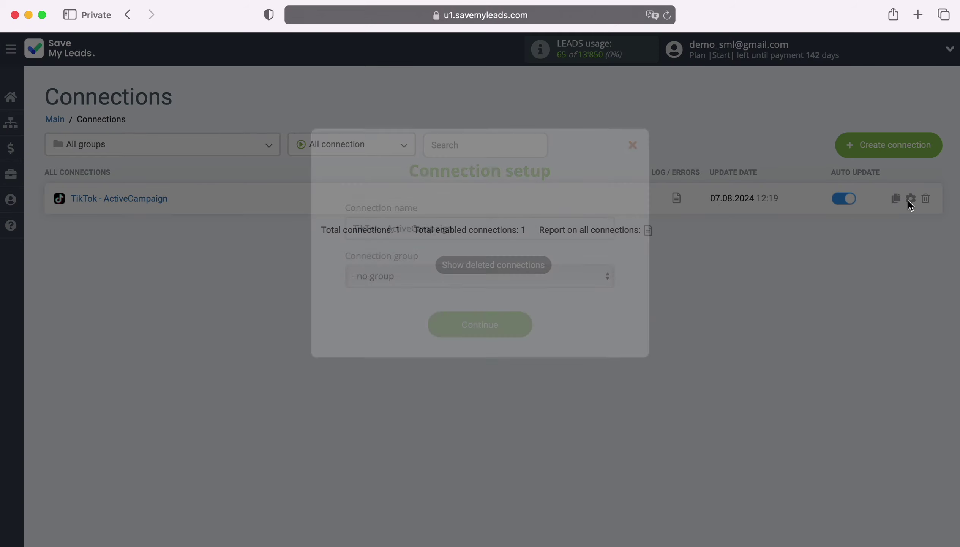
pyautogui.click(585, 224)
pyautogui.write('New Lea')
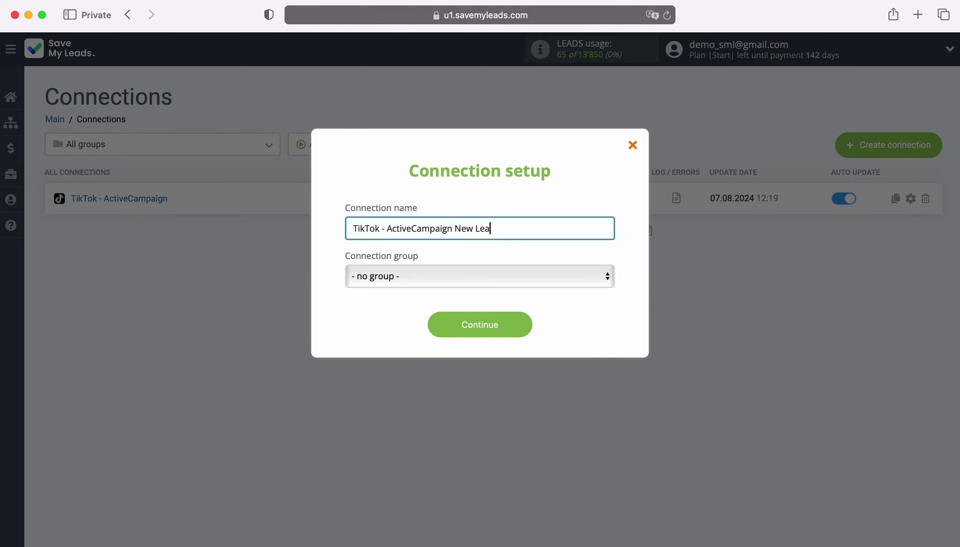
pyautogui.write('ds')
pyautogui.click(527, 318)
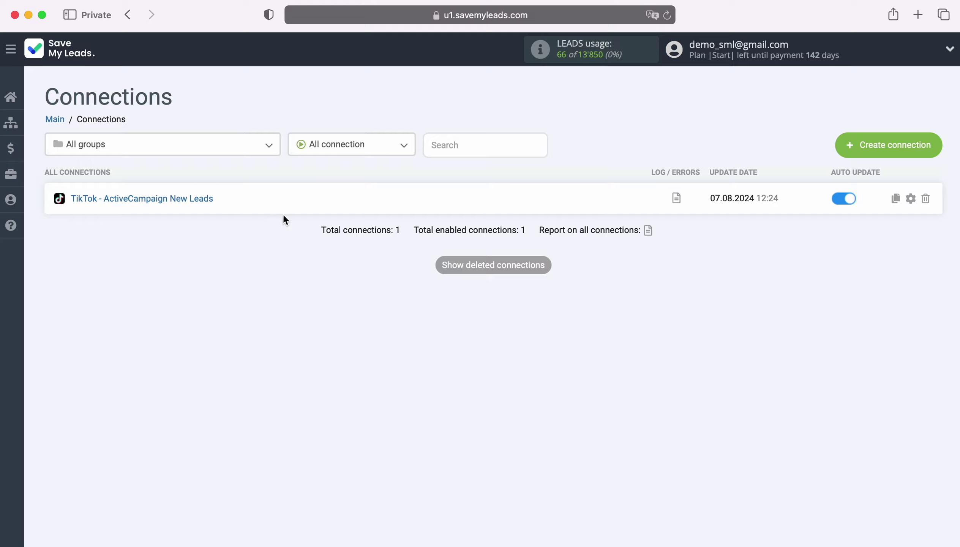